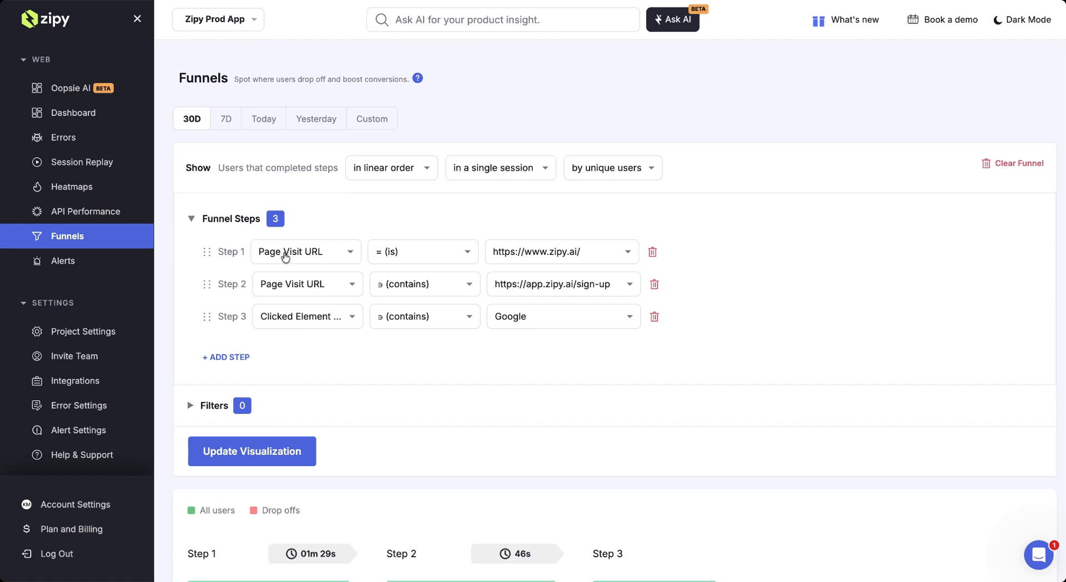
# - Review the event types available for funnel Steps 1 and 3 and the comparison operators available for Step 1
pyautogui.click(297, 257)
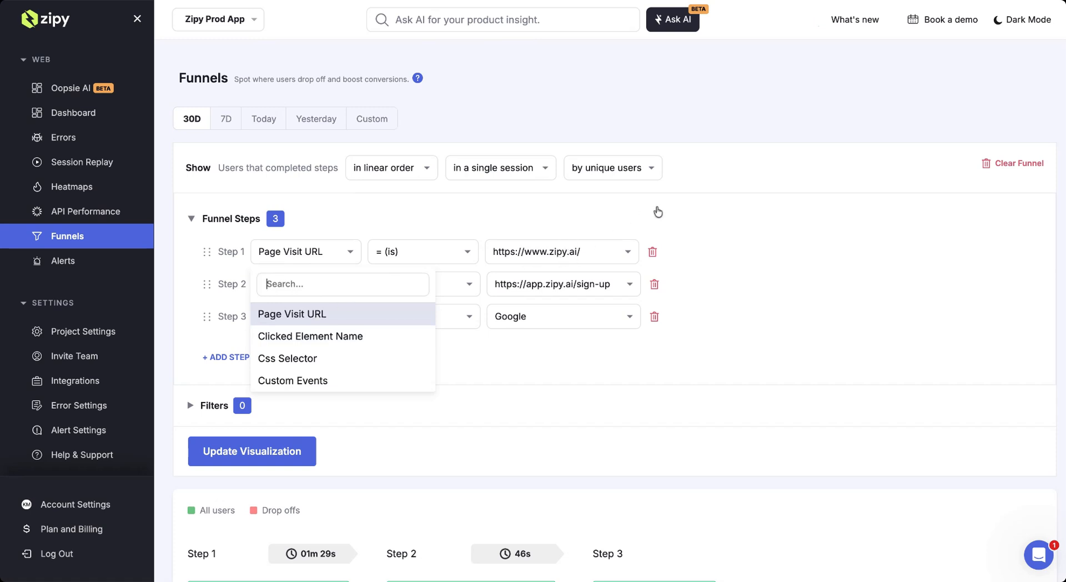
pyautogui.click(681, 177)
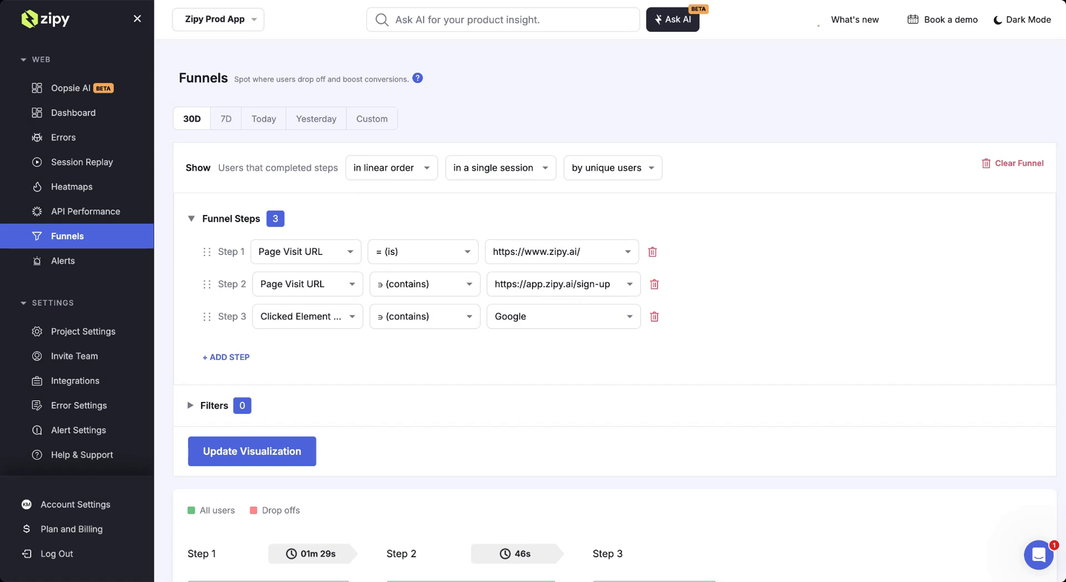
pyautogui.click(325, 320)
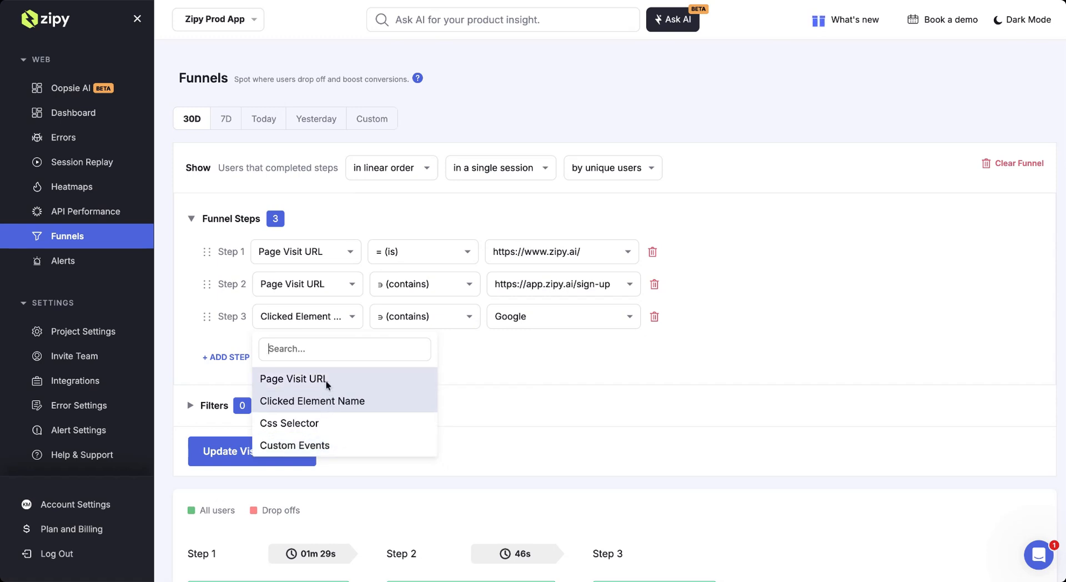
pyautogui.click(455, 255)
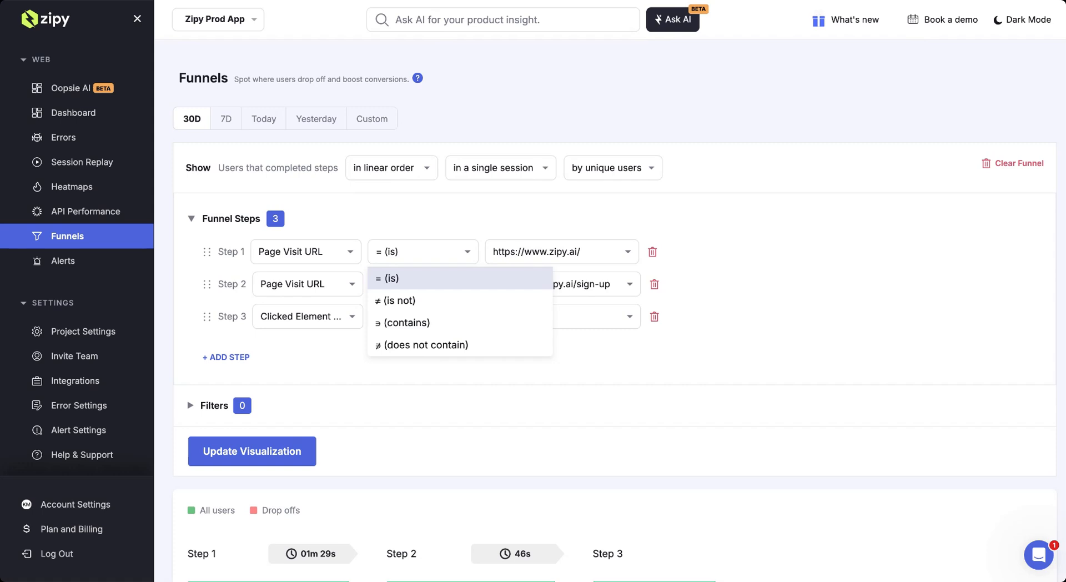
pyautogui.click(663, 222)
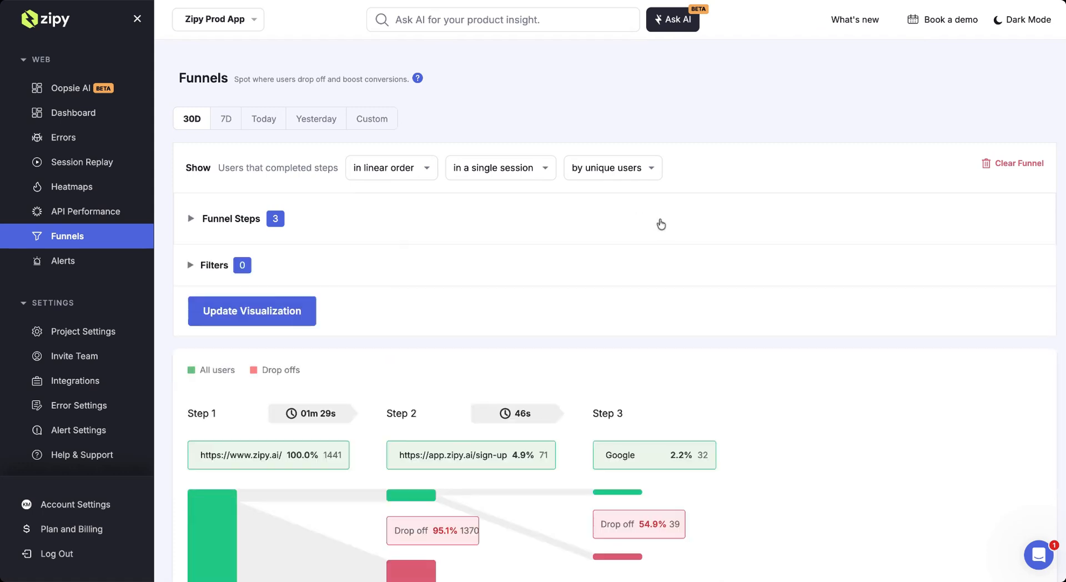
pyautogui.click(405, 225)
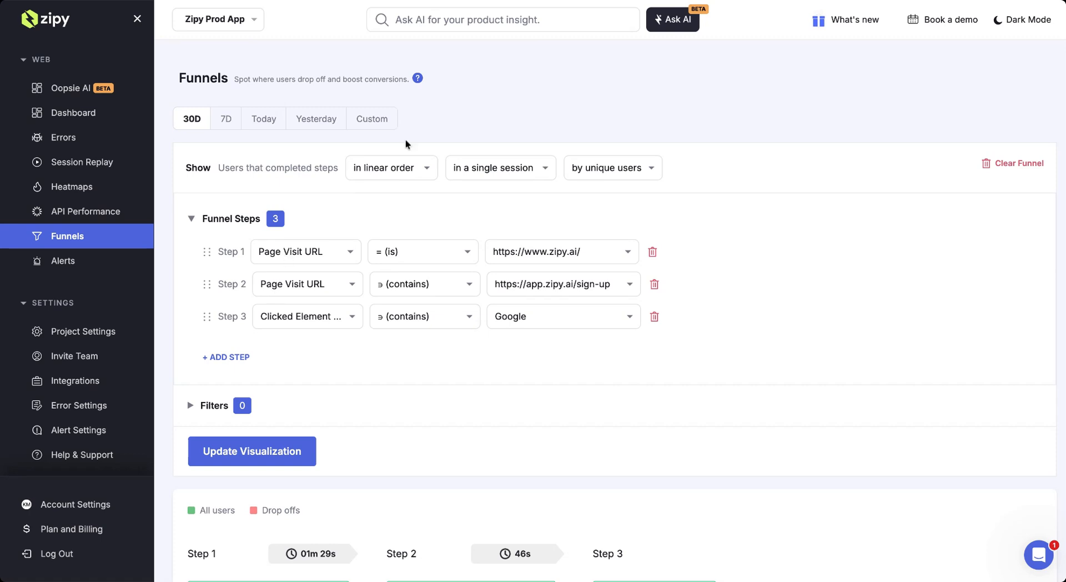
# - Review the funnel's choices for step order, session scope and user counting without changing them
pyautogui.click(398, 171)
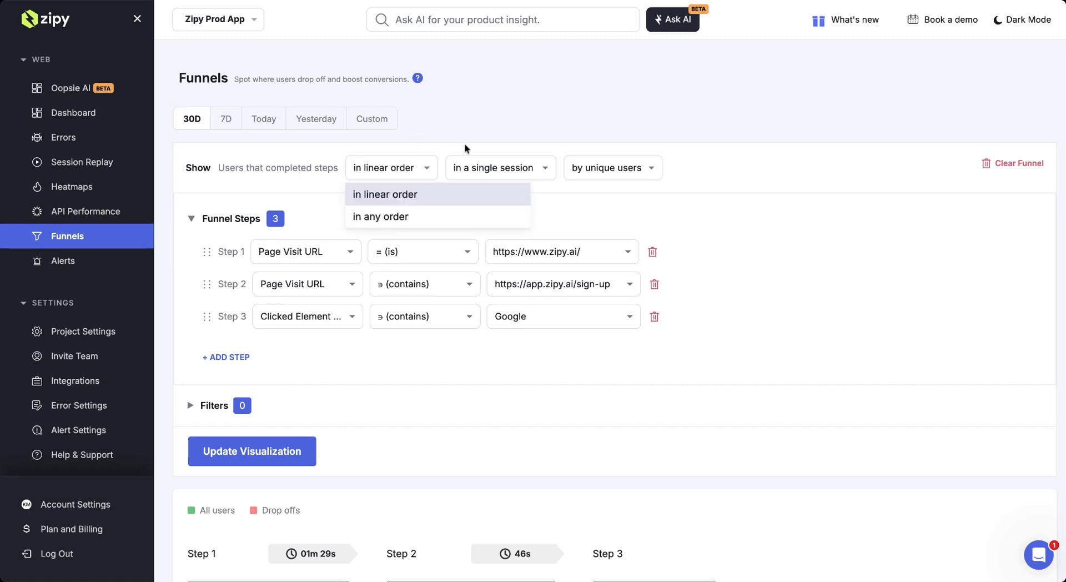
pyautogui.click(486, 139)
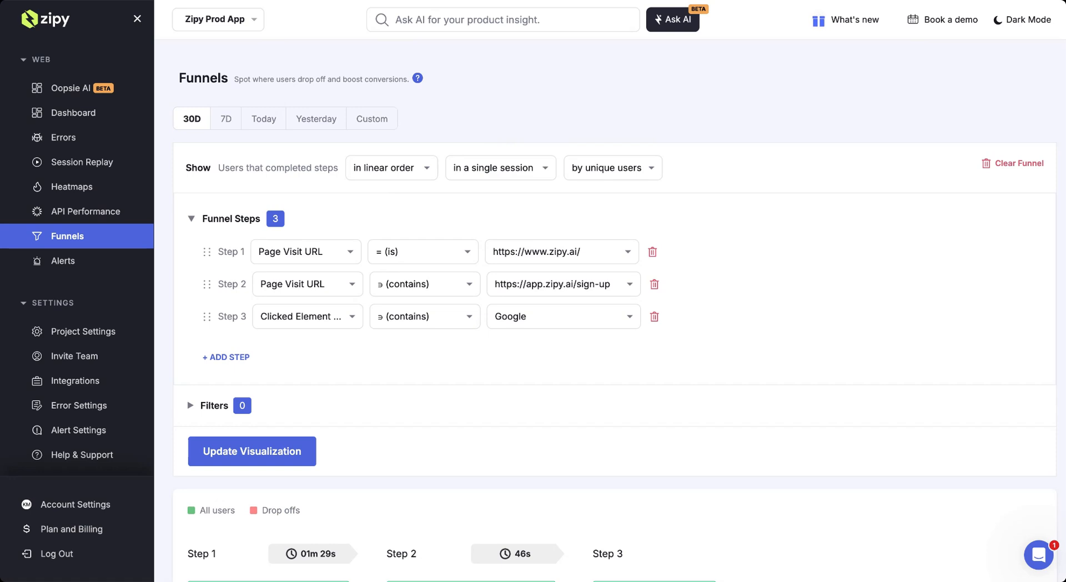
pyautogui.click(511, 179)
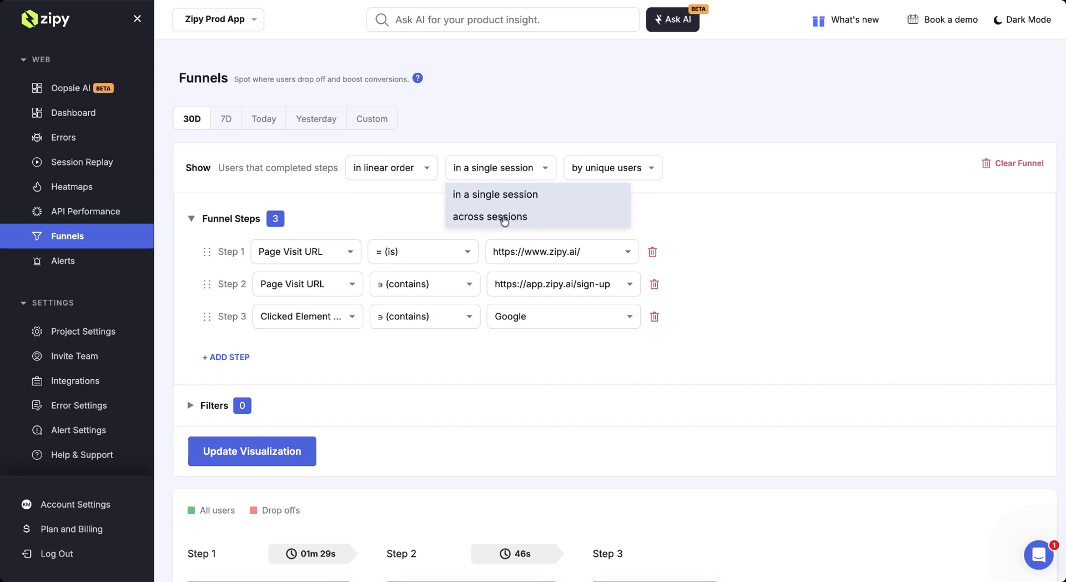
pyautogui.click(688, 165)
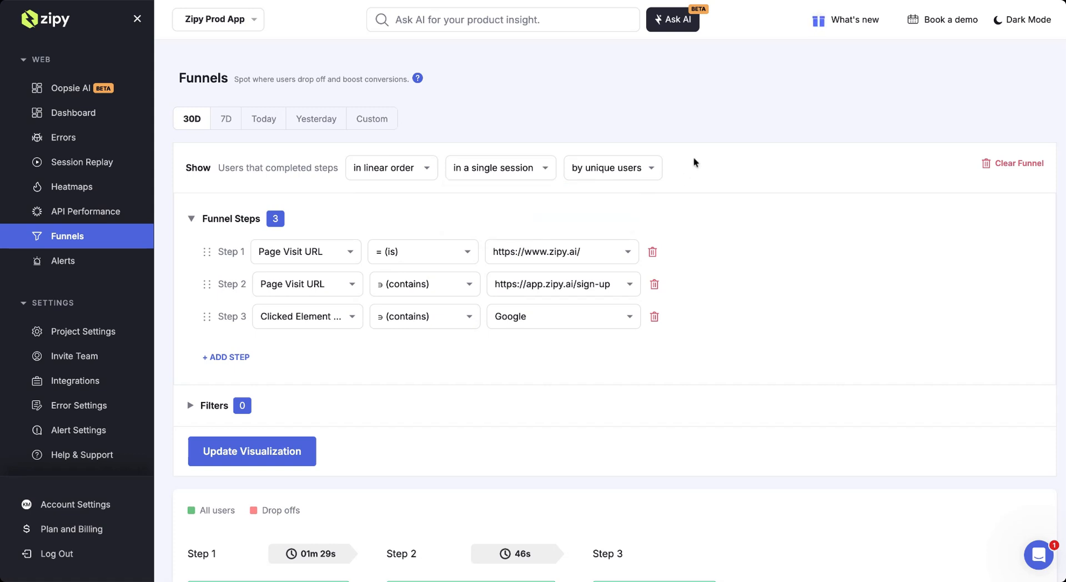
pyautogui.click(616, 173)
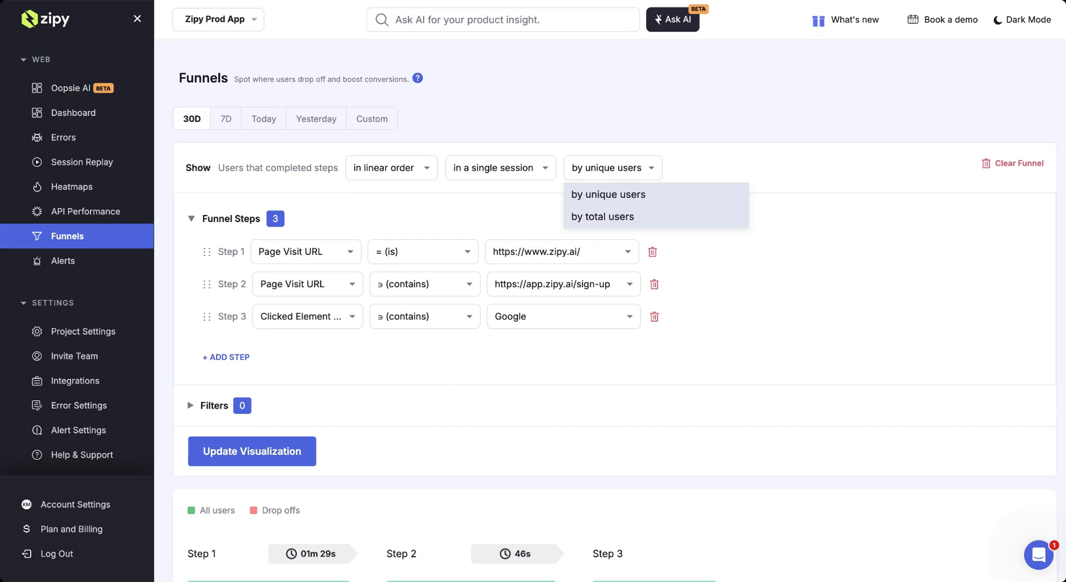
pyautogui.click(775, 171)
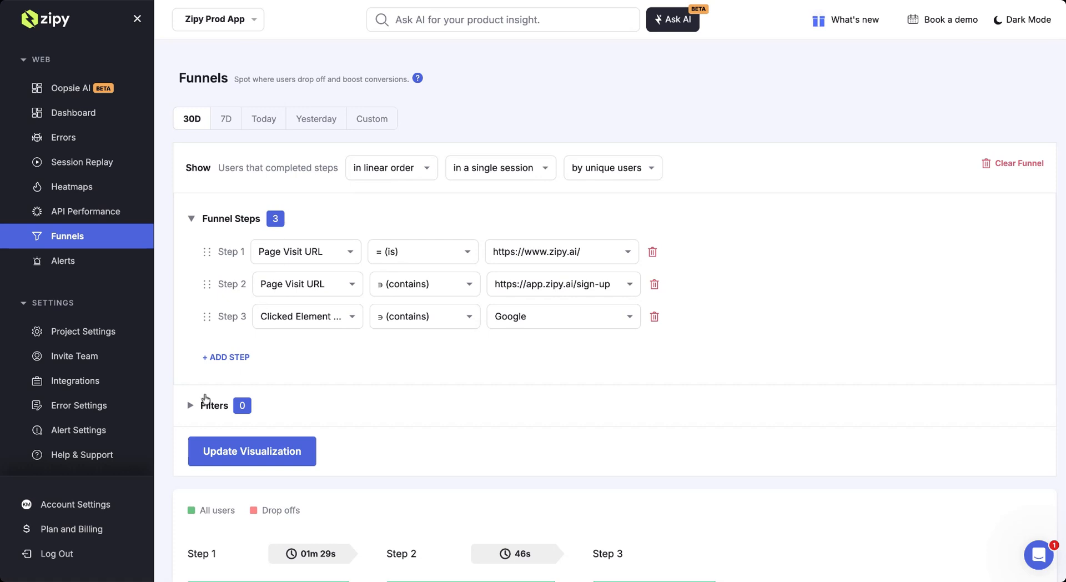
# - Expand the funnel filters and browse the available session and user filter types without choosing one
pyautogui.click(190, 405)
pyautogui.scroll(-1, 369, 410)
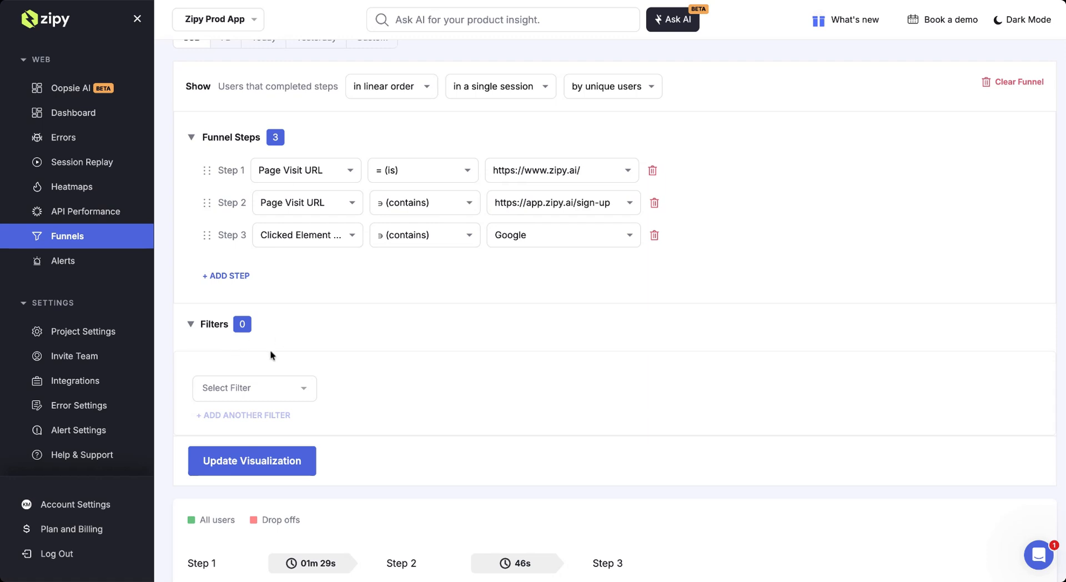
pyautogui.click(241, 395)
pyautogui.scroll(-2, 344, 356)
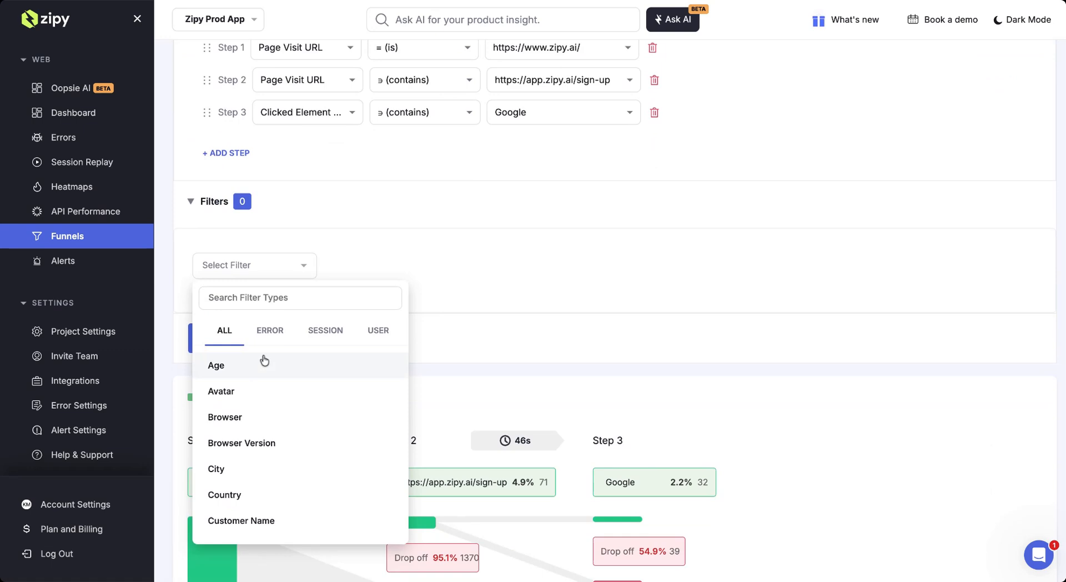
pyautogui.click(318, 340)
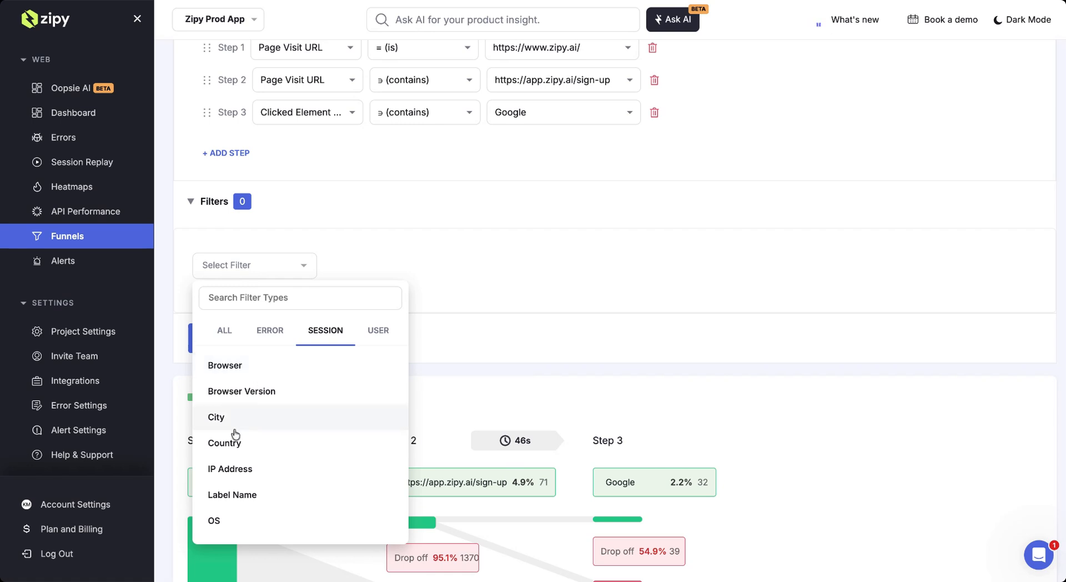
pyautogui.scroll(-1, 260, 420)
pyautogui.scroll(-3, 261, 419)
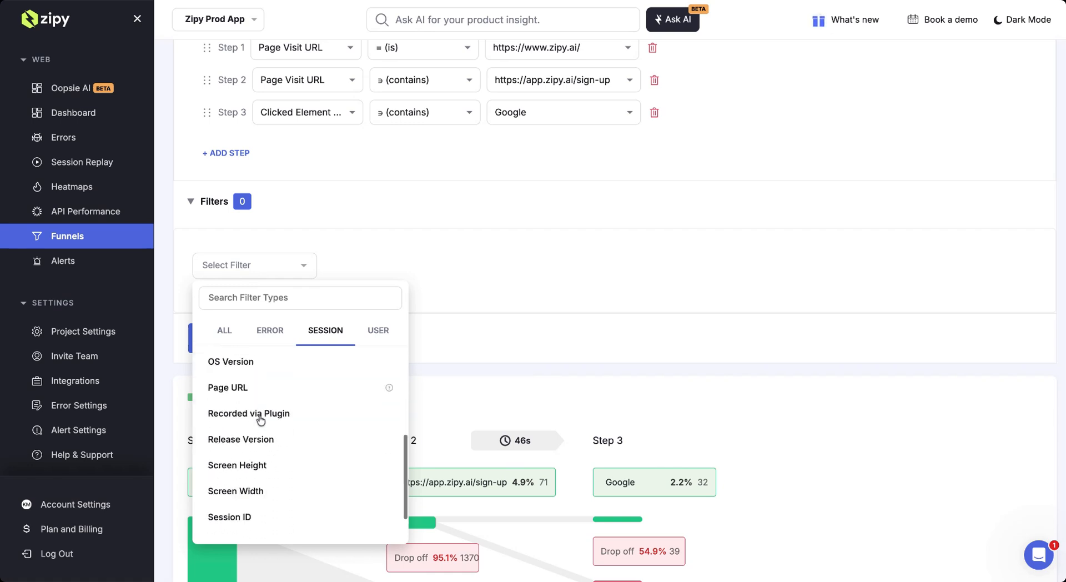
pyautogui.click(372, 334)
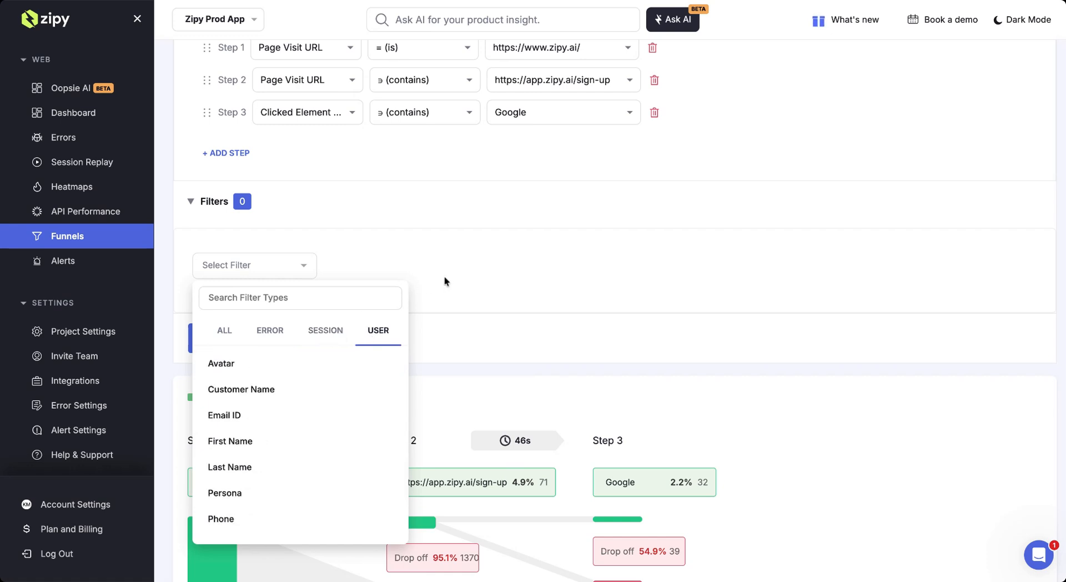
pyautogui.click(464, 289)
pyautogui.scroll(2, 464, 294)
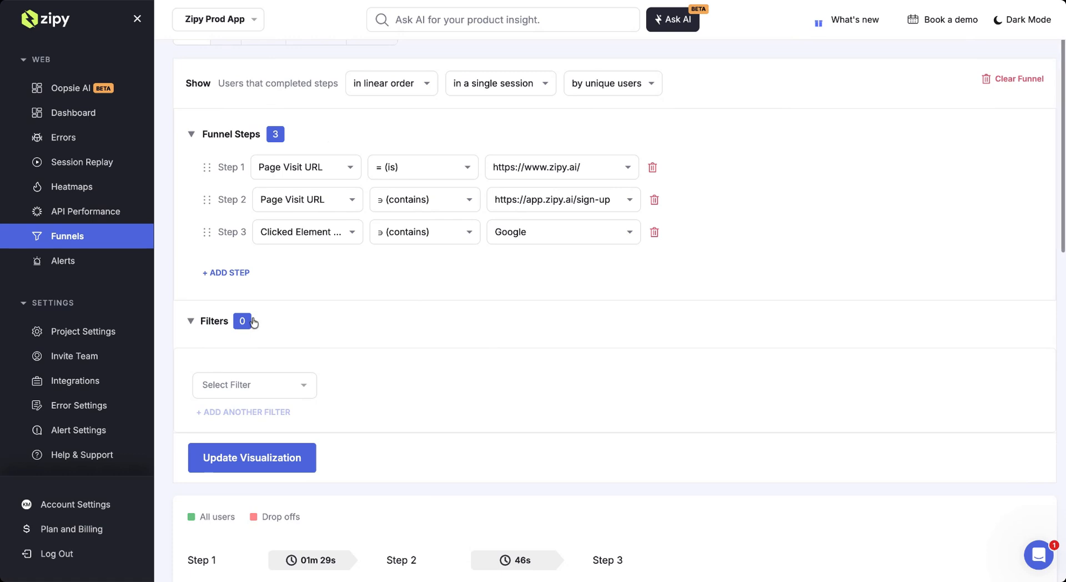
# - Update the funnel visualization and examine the conversions, drop-offs and time taken between its three steps
pyautogui.click(240, 457)
pyautogui.scroll(-6, 461, 408)
pyautogui.scroll(1, 460, 409)
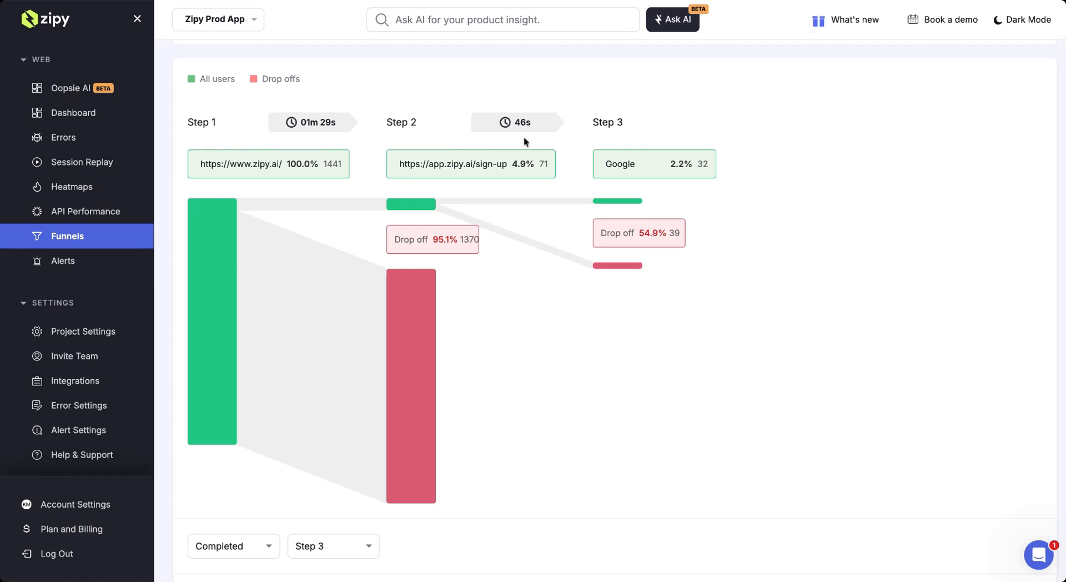
pyautogui.moveTo(521, 116)
pyautogui.scroll(-1, 604, 348)
pyautogui.scroll(1, 605, 353)
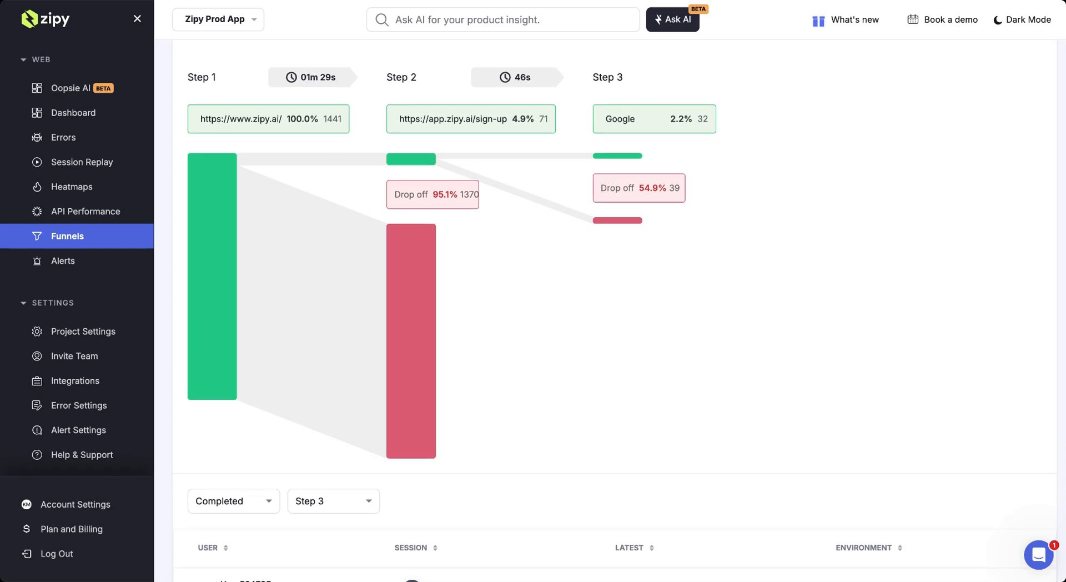
pyautogui.scroll(1, 617, 317)
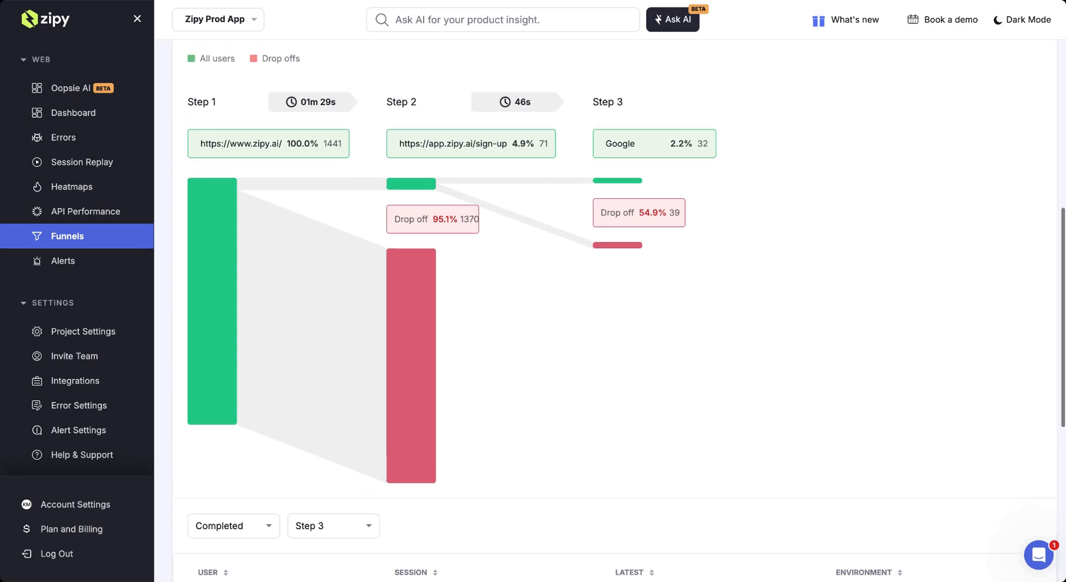
# - Filter the user session list to Drop offs at Step 3 and compare it with the funnel chart
pyautogui.scroll(-5, 542, 296)
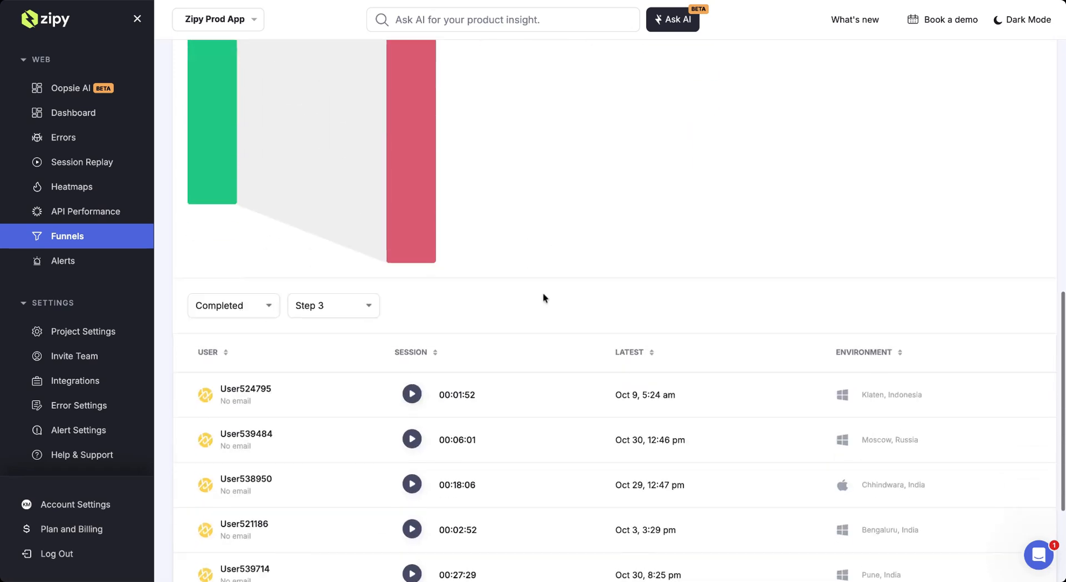
pyautogui.scroll(-2, 548, 211)
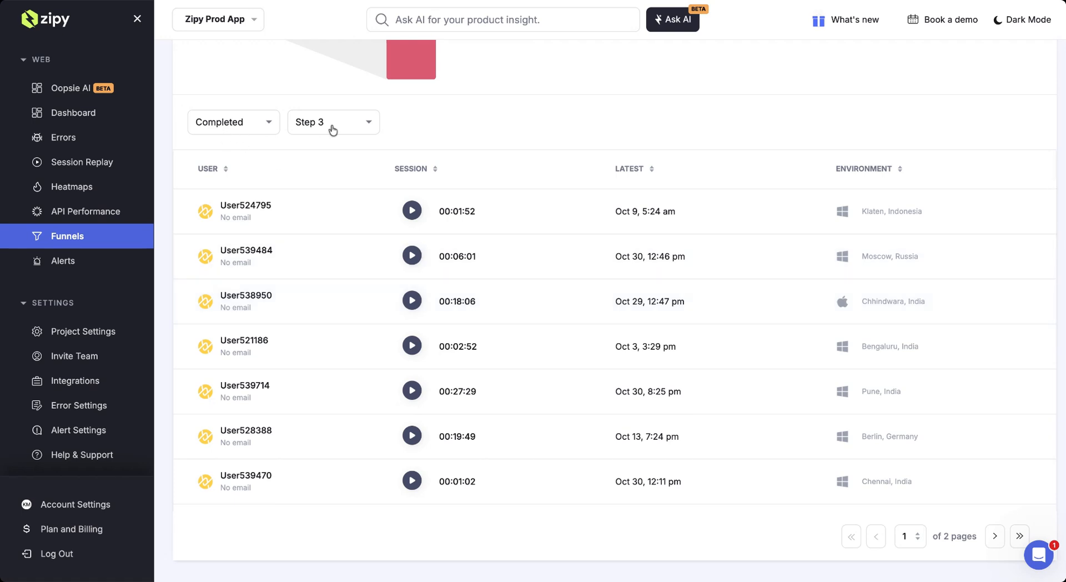
pyautogui.click(257, 126)
pyautogui.scroll(9, 677, 379)
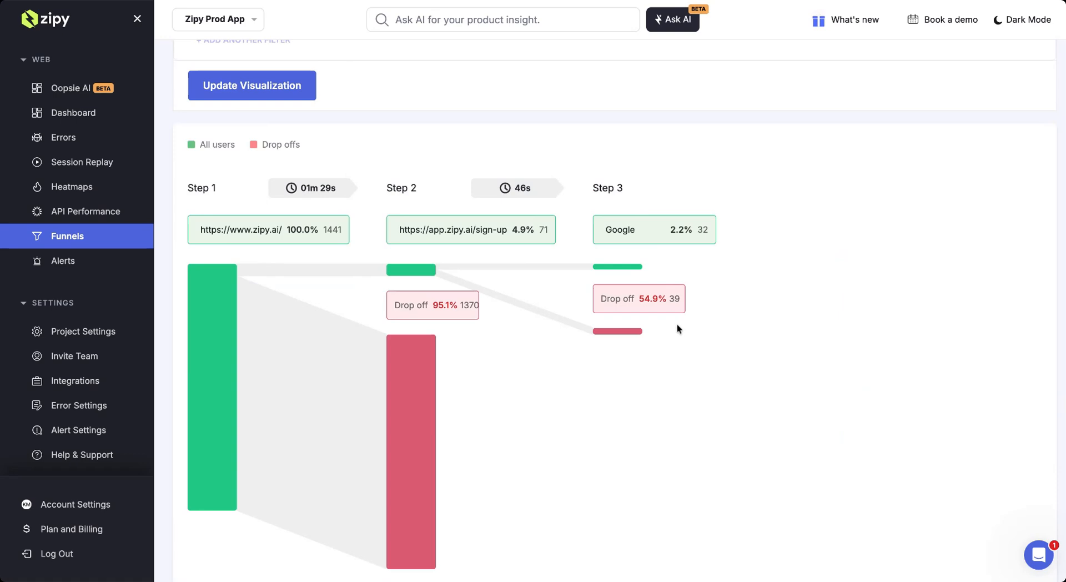
pyautogui.scroll(-5, 677, 329)
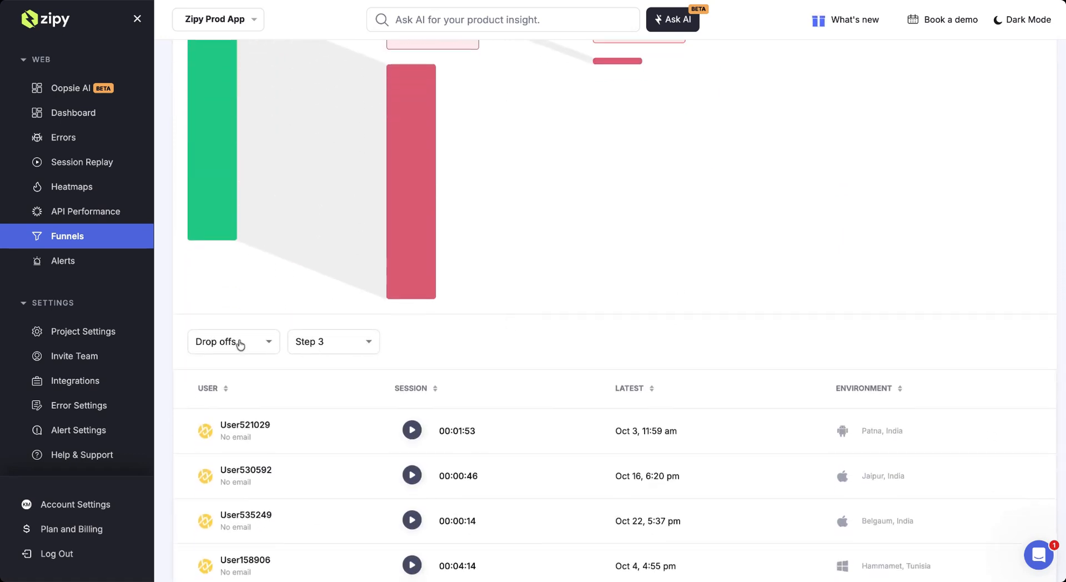
pyautogui.click(240, 343)
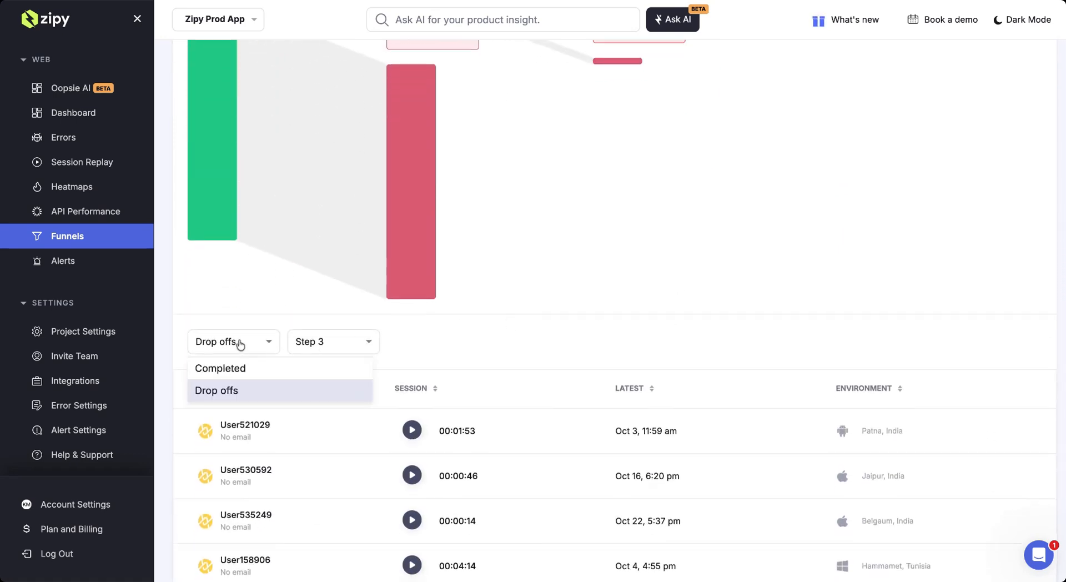
pyautogui.click(331, 354)
pyautogui.click(528, 300)
pyautogui.scroll(3, 512, 284)
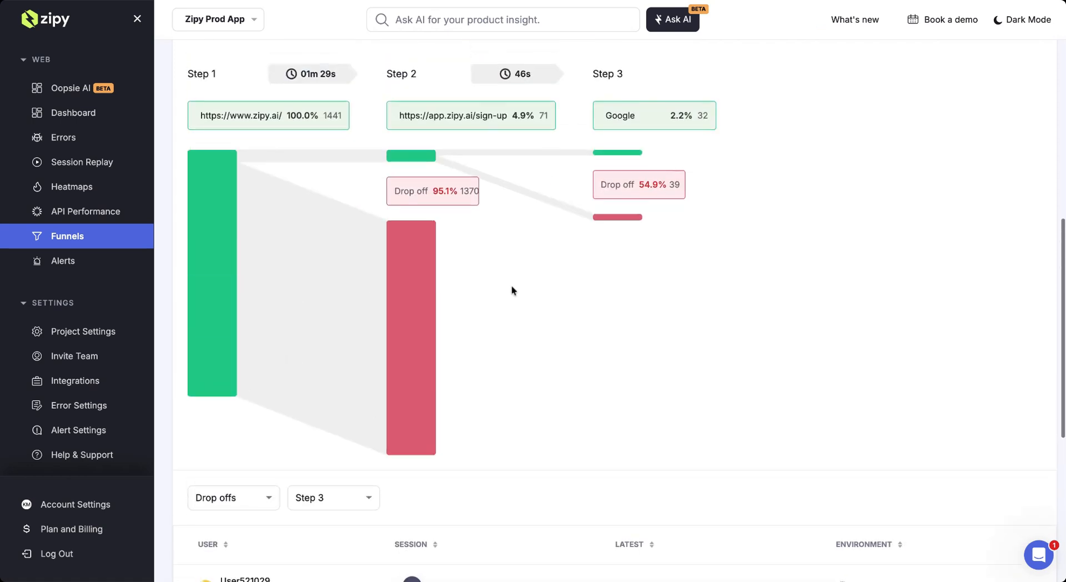
pyautogui.scroll(1, 512, 285)
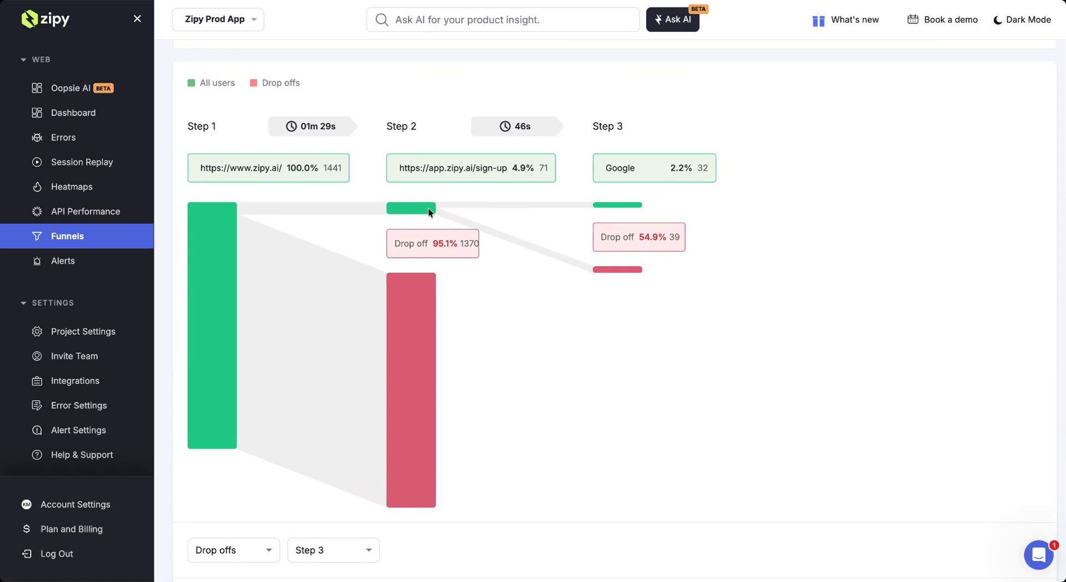
# - Filter the user session list to users who Completed Step 2
pyautogui.scroll(-4, 488, 341)
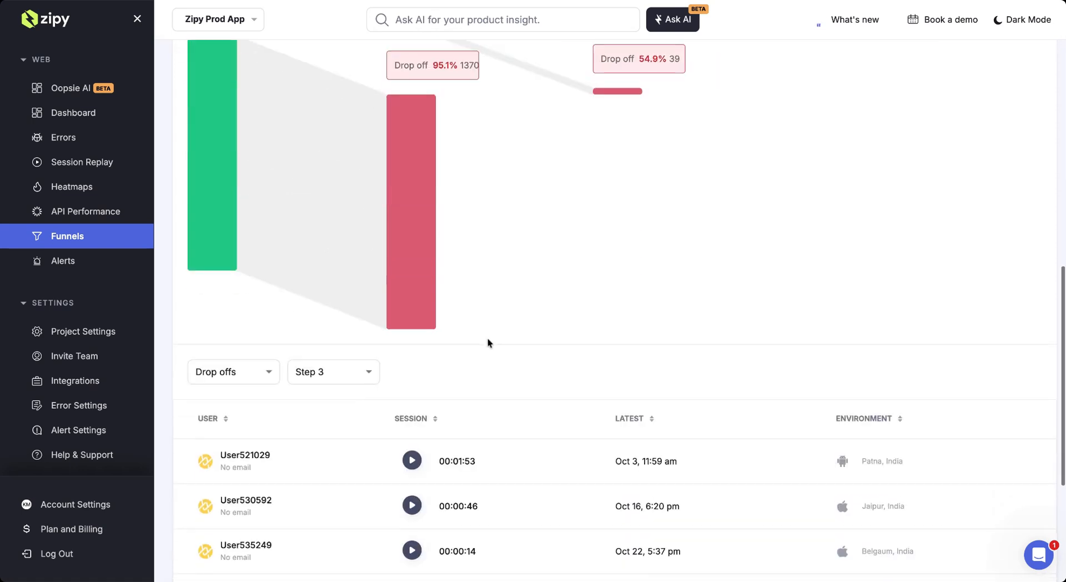
pyautogui.click(229, 371)
pyautogui.click(226, 388)
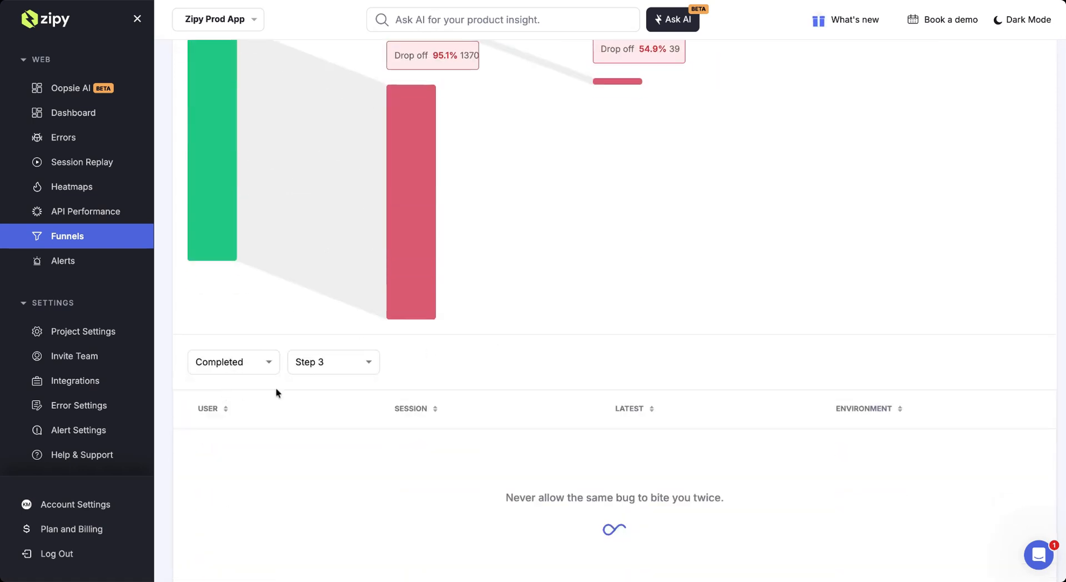
pyautogui.click(341, 369)
pyautogui.click(328, 409)
# - Examine the sessions of users who completed Step 2 alongside the Step 2 bar of the funnel chart
pyautogui.scroll(2, 550, 347)
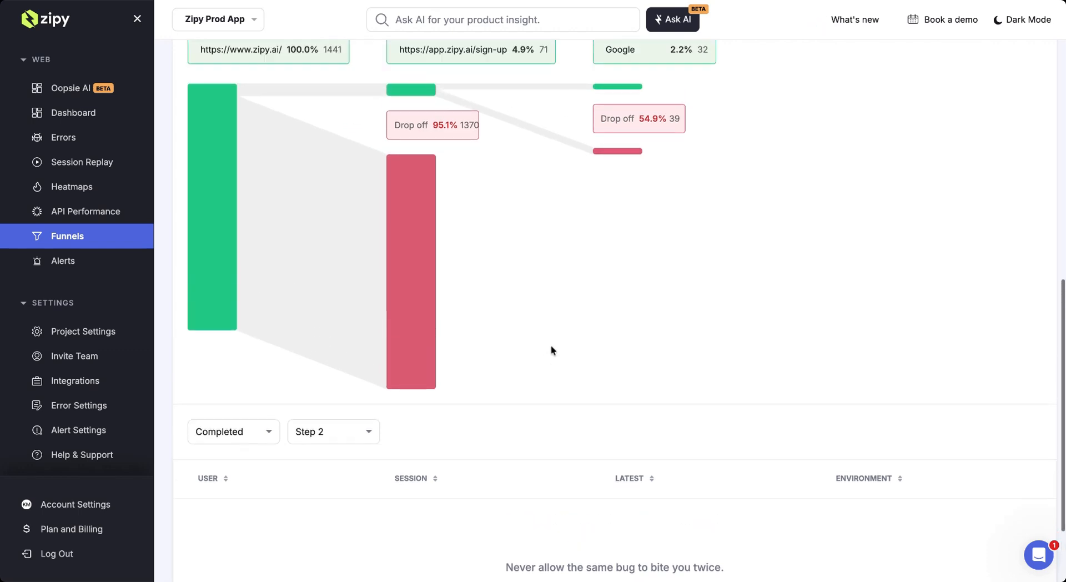
pyautogui.scroll(4, 552, 350)
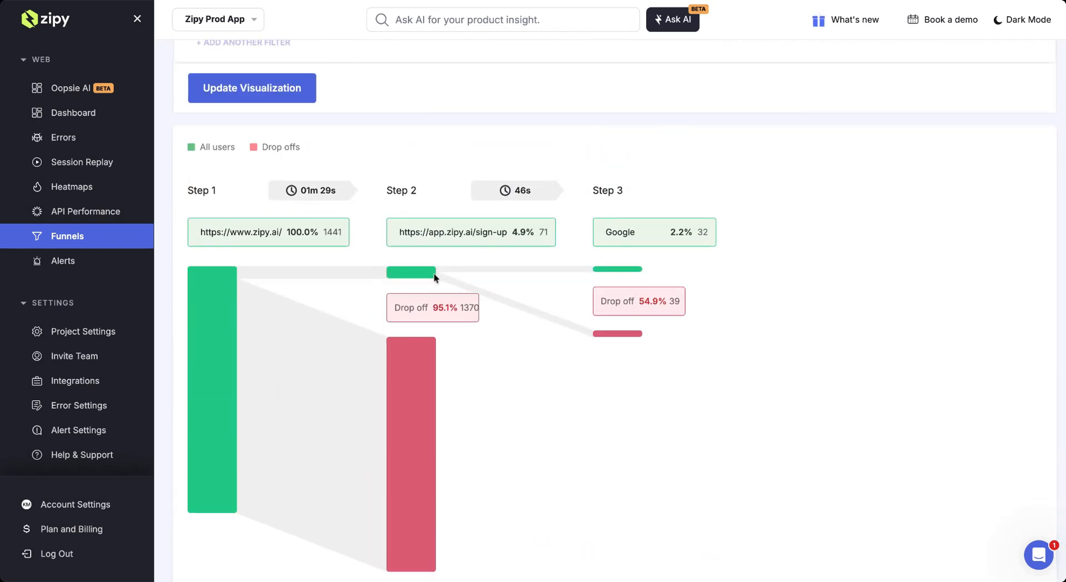
pyautogui.scroll(-5, 564, 309)
pyautogui.scroll(1, 564, 308)
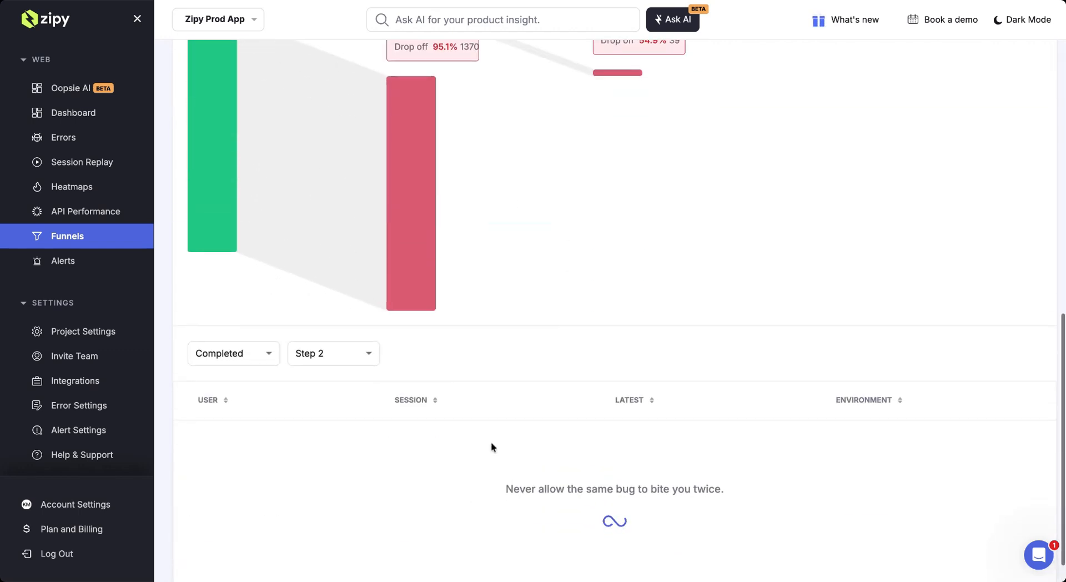
pyautogui.scroll(-3, 419, 436)
pyautogui.scroll(3, 364, 485)
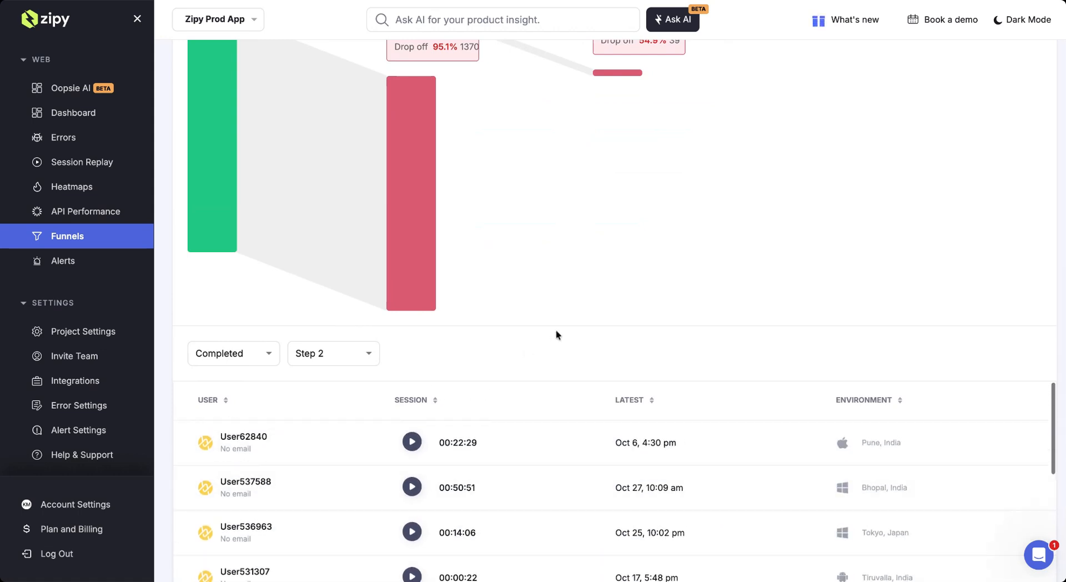
pyautogui.scroll(-3, 557, 334)
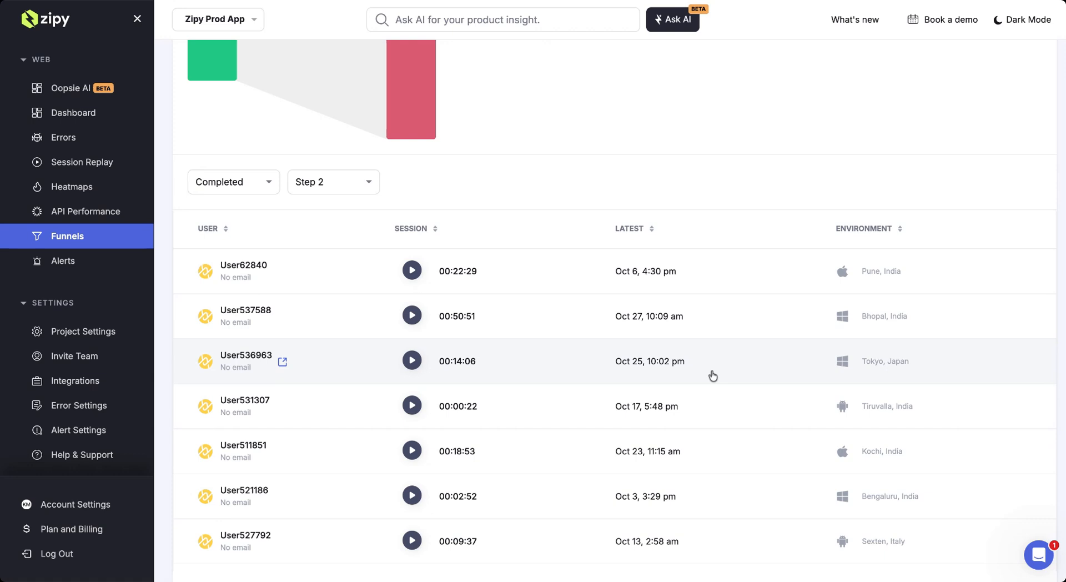
pyautogui.scroll(6, 712, 376)
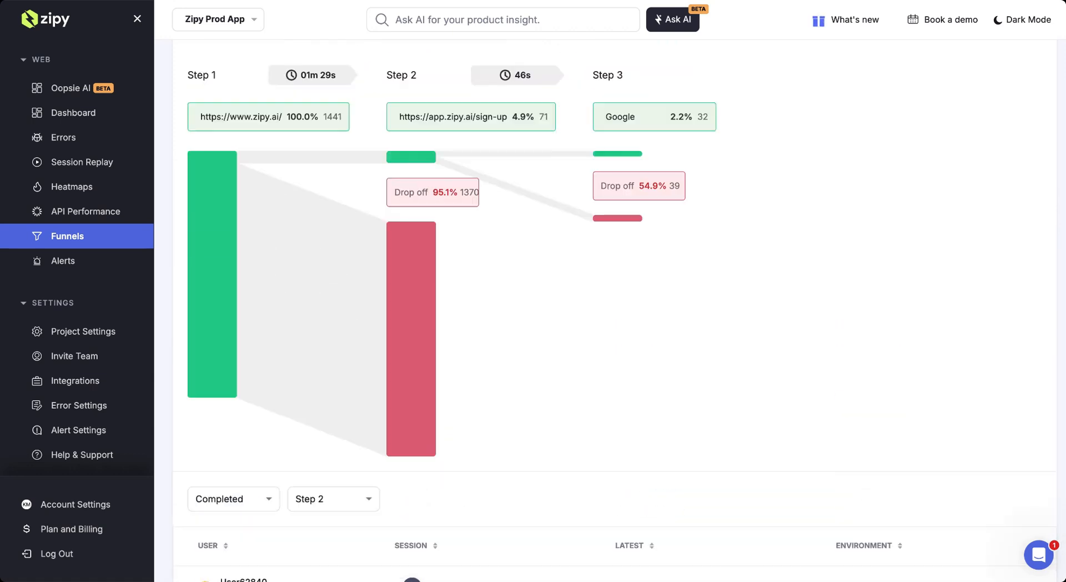